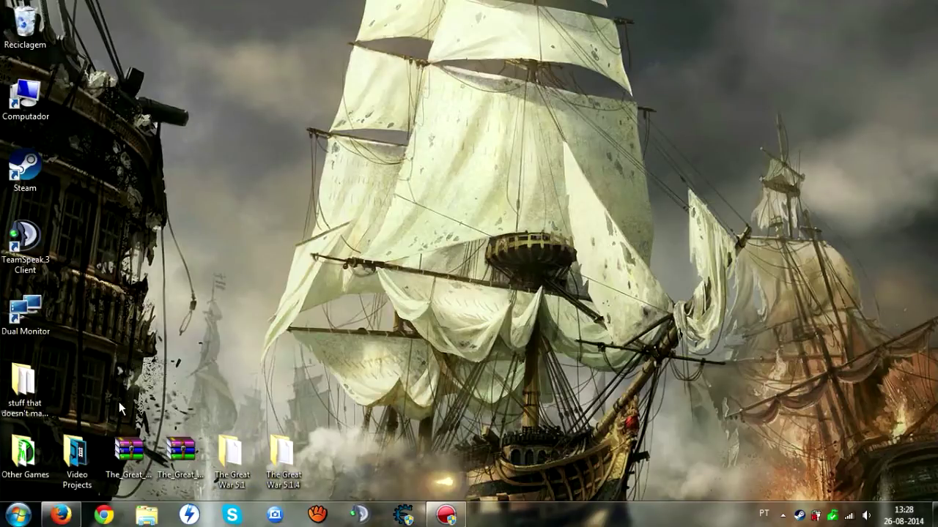
Open the README in The Great War 5.1 folder on the desktop and read its installation steps
{"action": "left_click", "coordinate": [125, 445]}
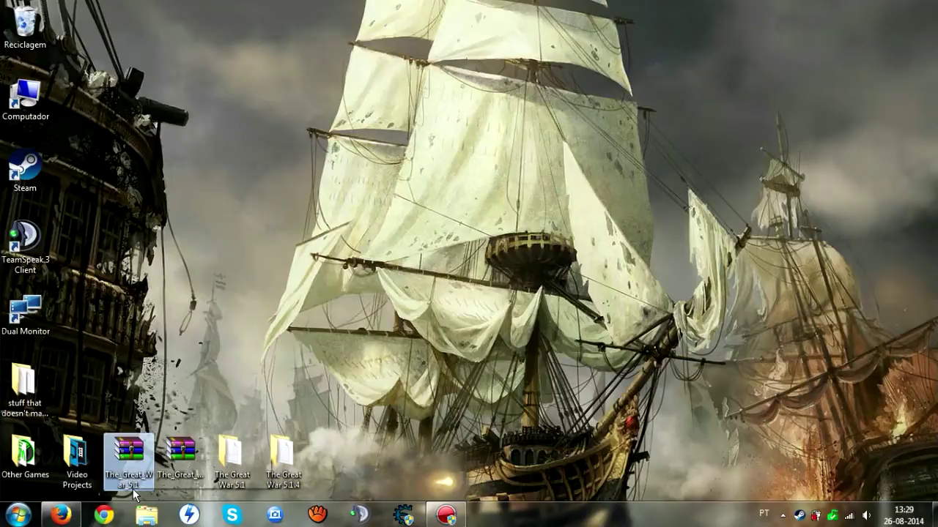
{"action": "left_click", "coordinate": [198, 454]}
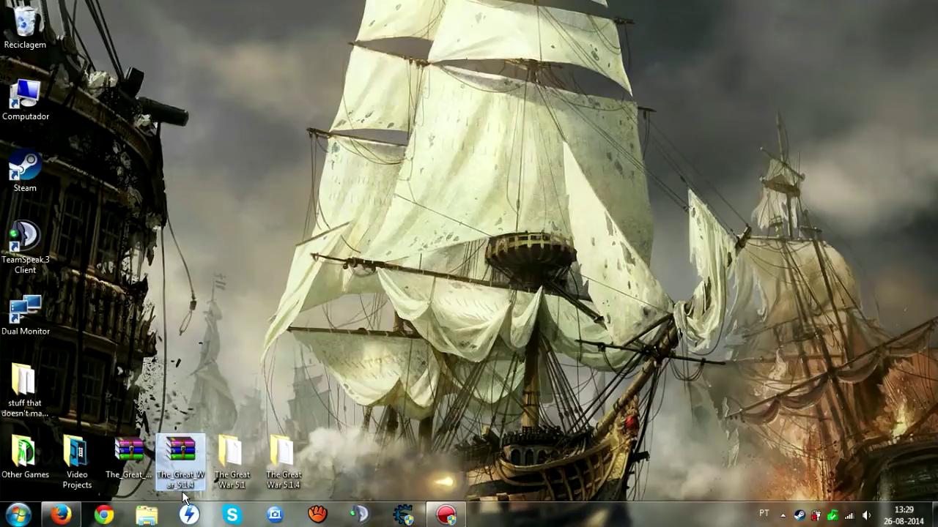
{"action": "left_click", "coordinate": [210, 353]}
{"action": "double_click", "coordinate": [231, 457]}
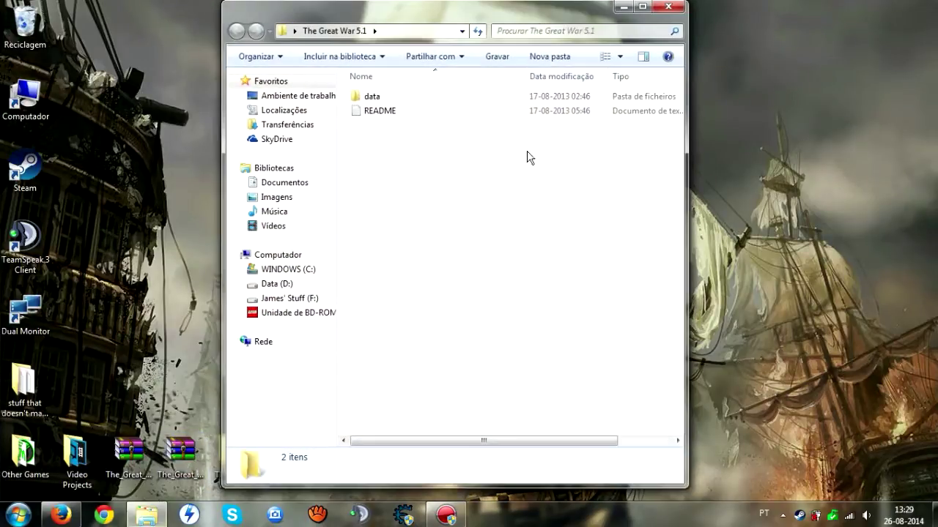
{"action": "double_click", "coordinate": [378, 112]}
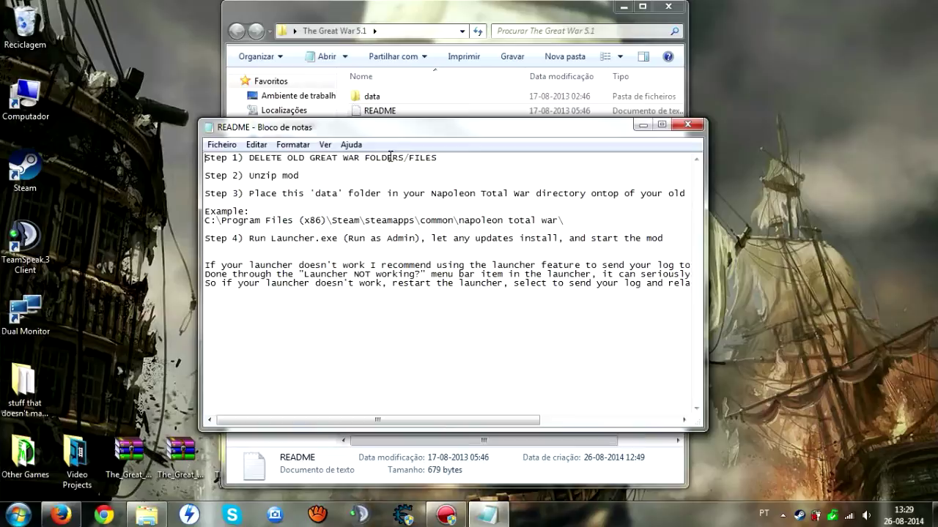
{"action": "left_click_drag", "start_coordinate": [437, 158], "coordinate": [204, 153]}
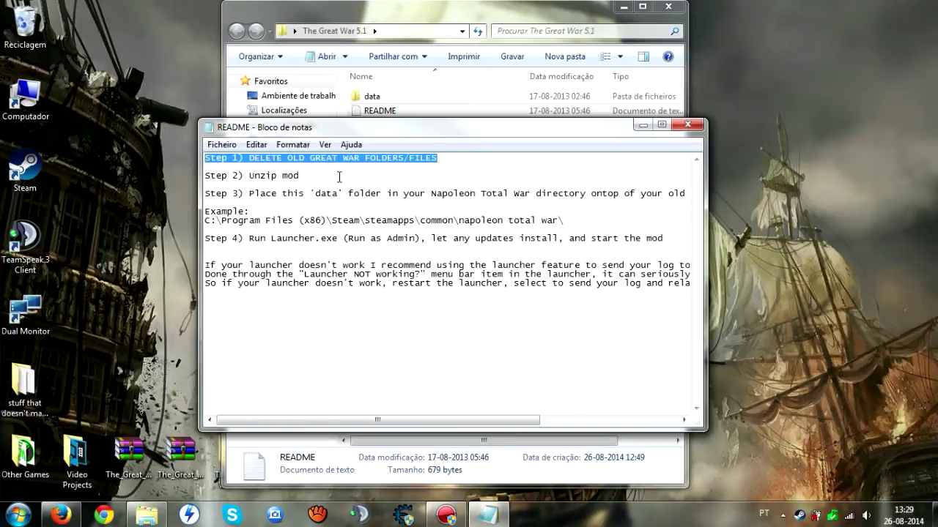
{"action": "left_click", "coordinate": [299, 176]}
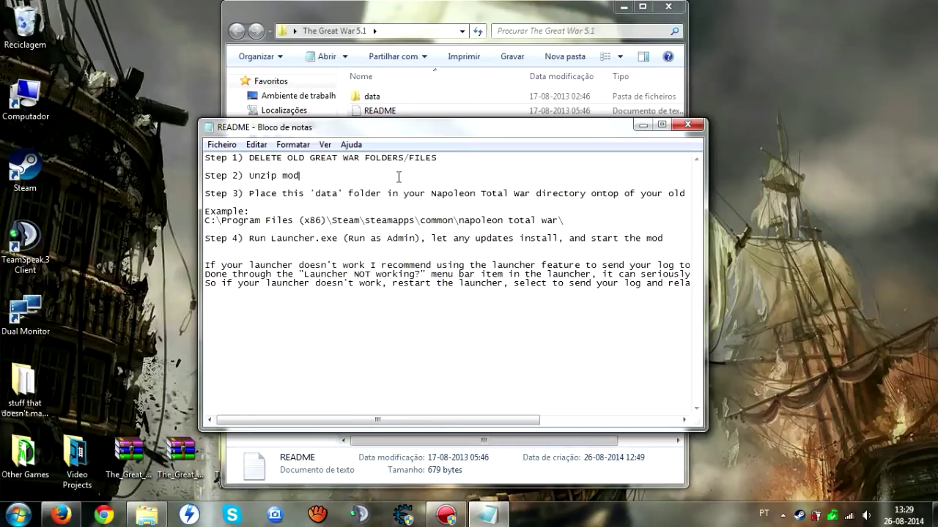
Open Steam's file location and browse to steamapps\common\napoleon total war, selecting its data folder
{"action": "right_click", "coordinate": [24, 164]}
{"action": "left_click", "coordinate": [94, 205]}
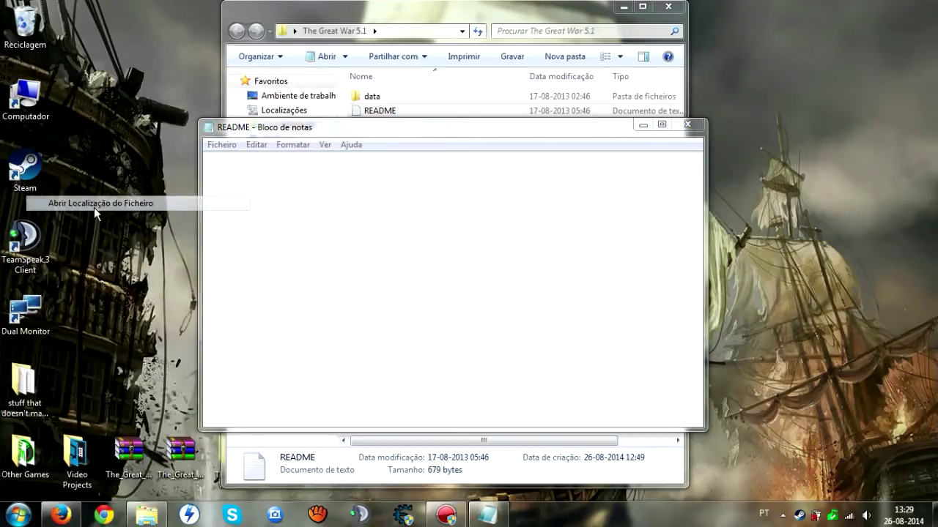
{"action": "scroll", "coordinate": [432, 238], "scroll_direction": "up", "scroll_amount": 10}
{"action": "double_click", "coordinate": [430, 228]}
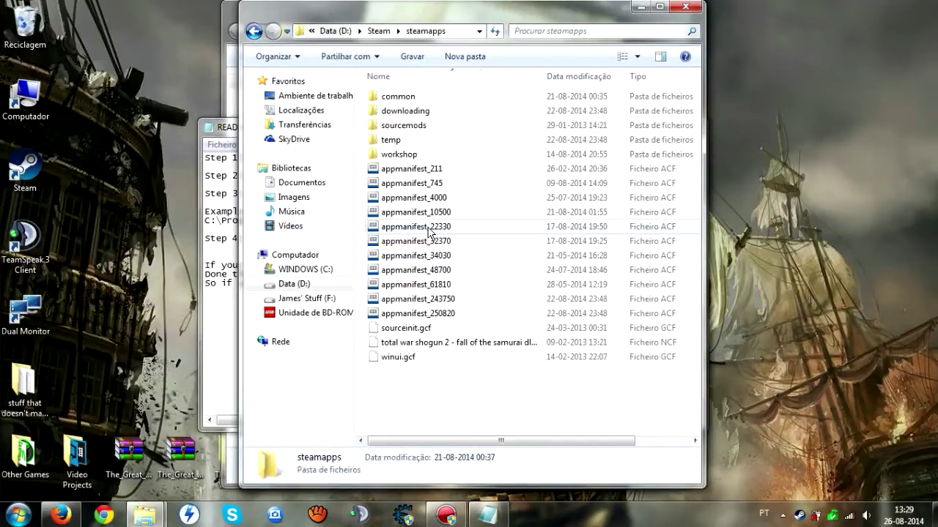
{"action": "double_click", "coordinate": [425, 97]}
{"action": "scroll", "coordinate": [431, 275], "scroll_direction": "down", "scroll_amount": 4}
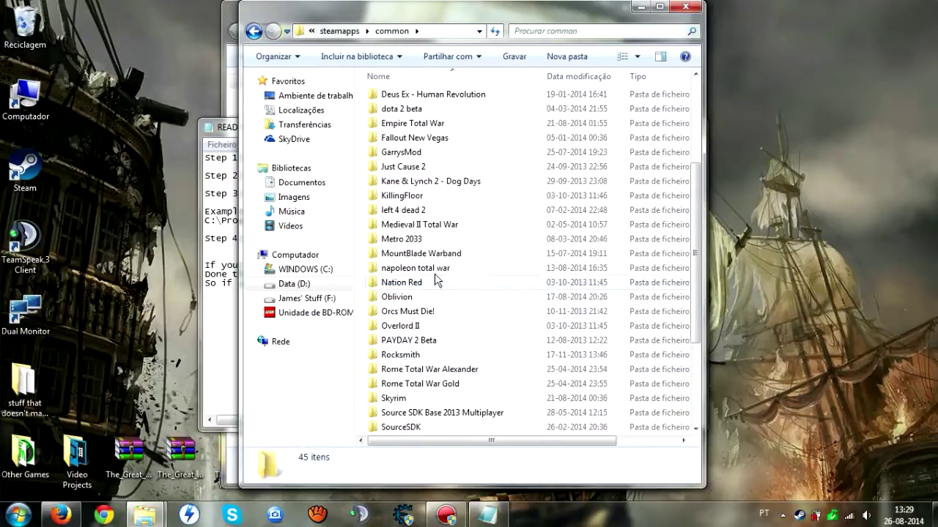
{"action": "double_click", "coordinate": [432, 268]}
{"action": "left_click", "coordinate": [418, 96]}
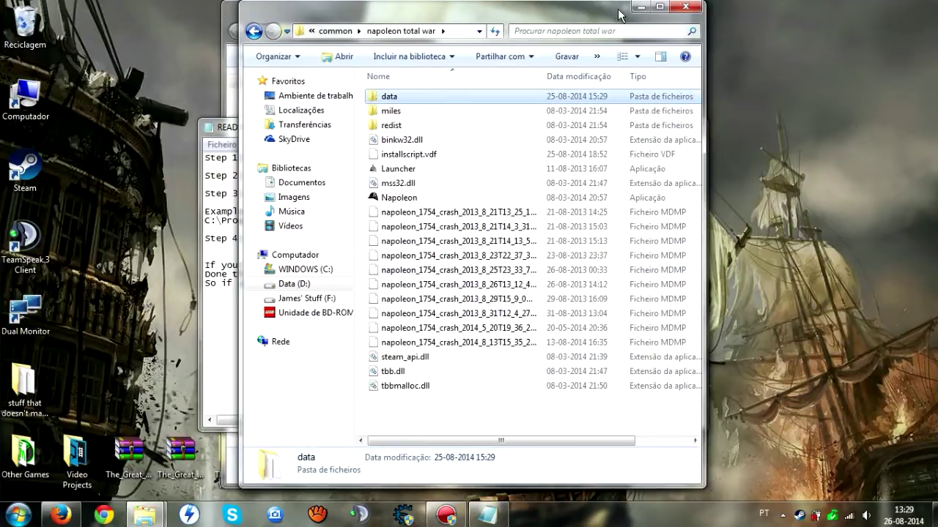
{"action": "left_click", "coordinate": [658, 6]}
{"action": "left_click", "coordinate": [898, 8]}
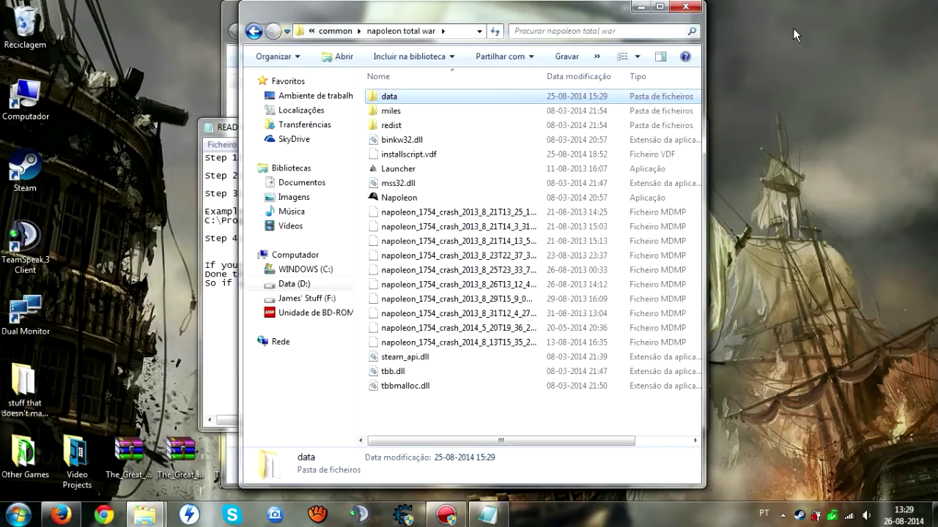
Minimise the napoleon total war folder, close the README and copy the data folder of The Great War 5.1
{"action": "left_click", "coordinate": [638, 8]}
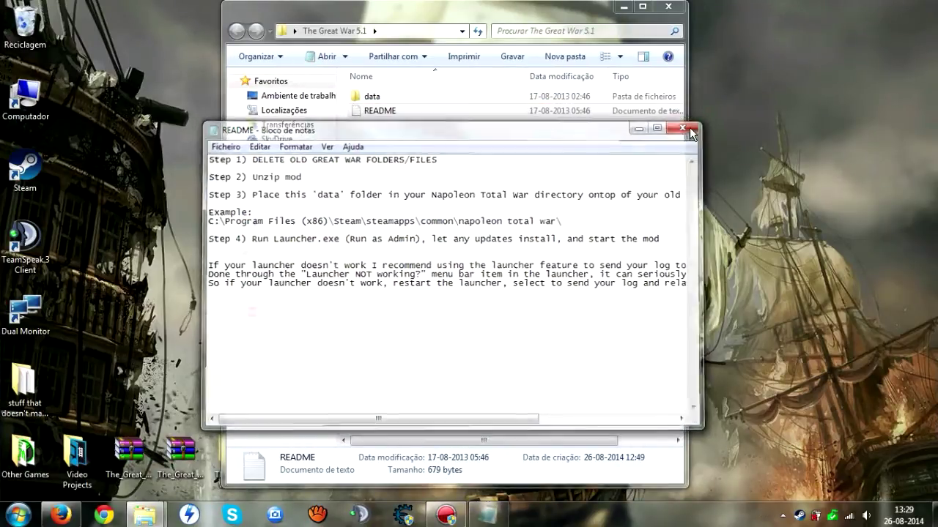
{"action": "left_click", "coordinate": [689, 130]}
{"action": "left_click", "coordinate": [376, 98]}
{"action": "right_click", "coordinate": [381, 99]}
{"action": "left_click", "coordinate": [433, 340]}
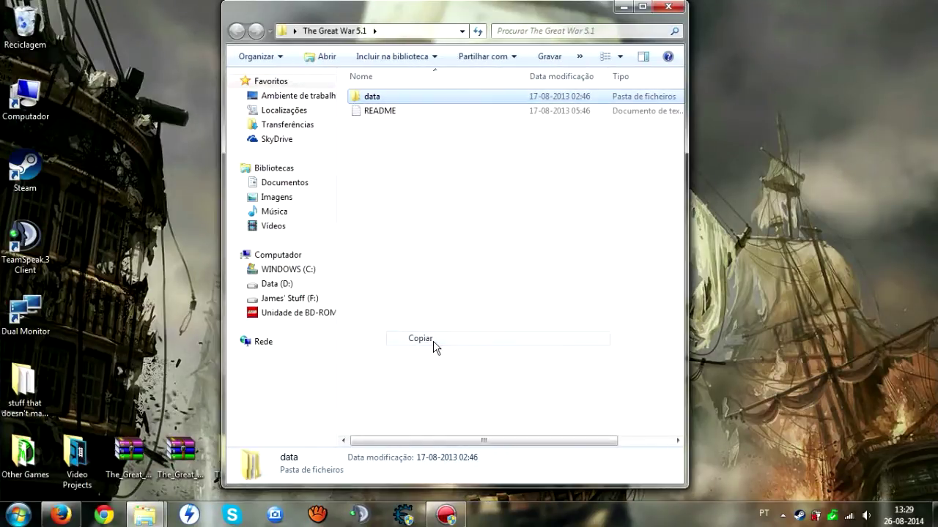
Go back to the napoleon total war folder and open The Great War folder inside its data folder
{"action": "mouse_move", "coordinate": [144, 515]}
{"action": "left_click", "coordinate": [220, 461]}
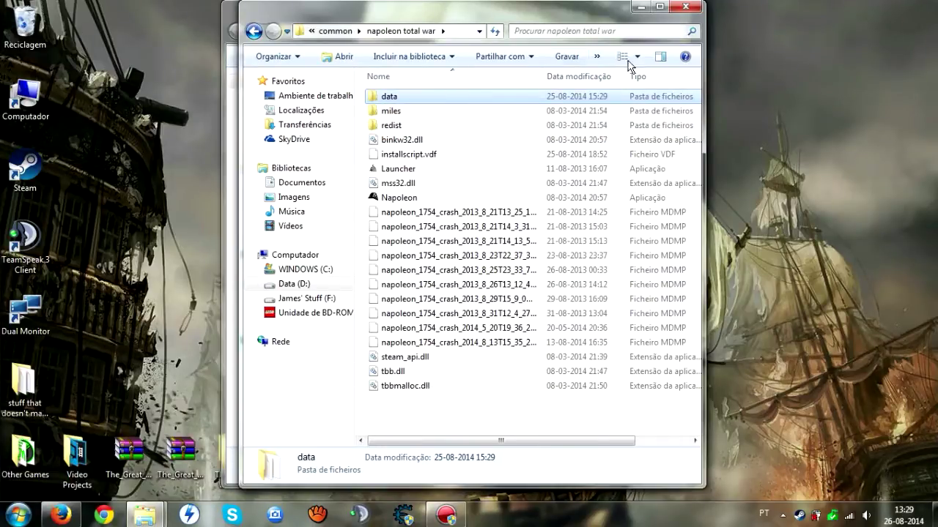
{"action": "double_click", "coordinate": [431, 103]}
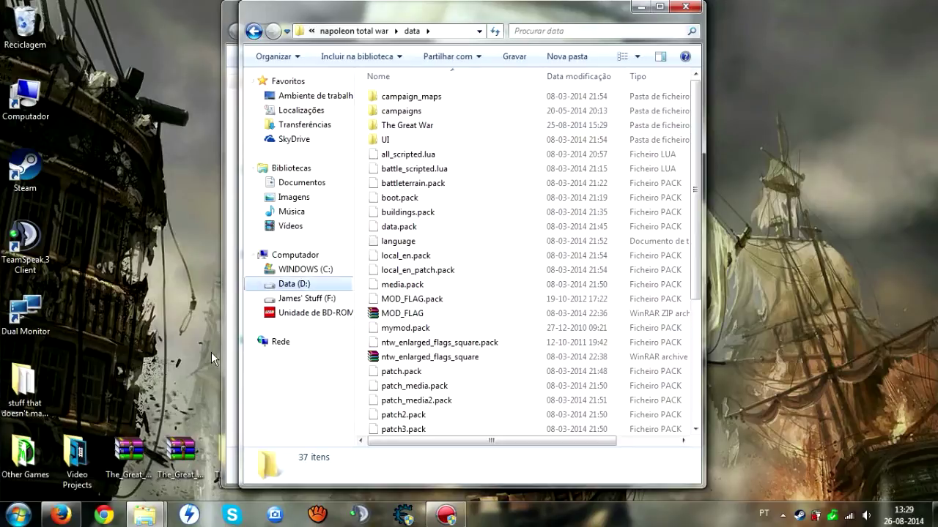
{"action": "left_click", "coordinate": [176, 443]}
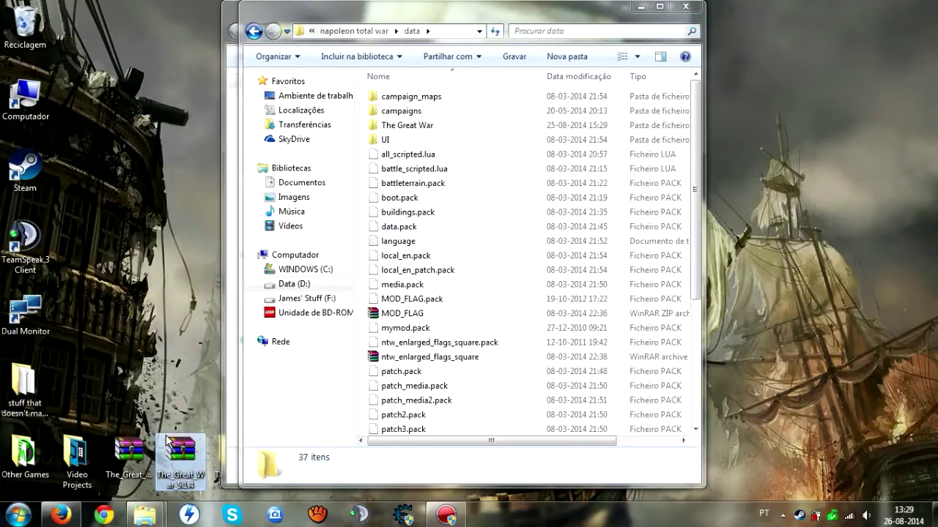
{"action": "double_click", "coordinate": [427, 127]}
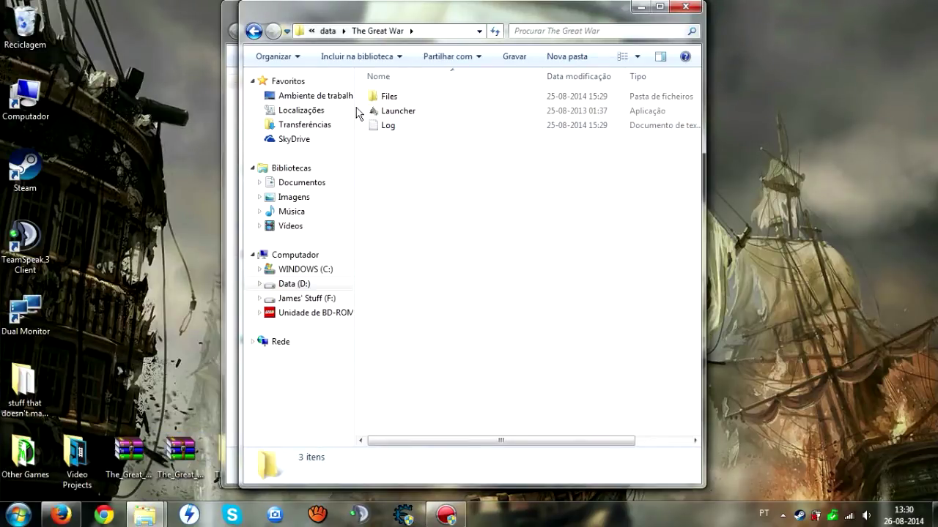
Create a desktop shortcut for the Launcher application in The Great War folder
{"action": "left_click", "coordinate": [408, 114]}
{"action": "right_click", "coordinate": [409, 112]}
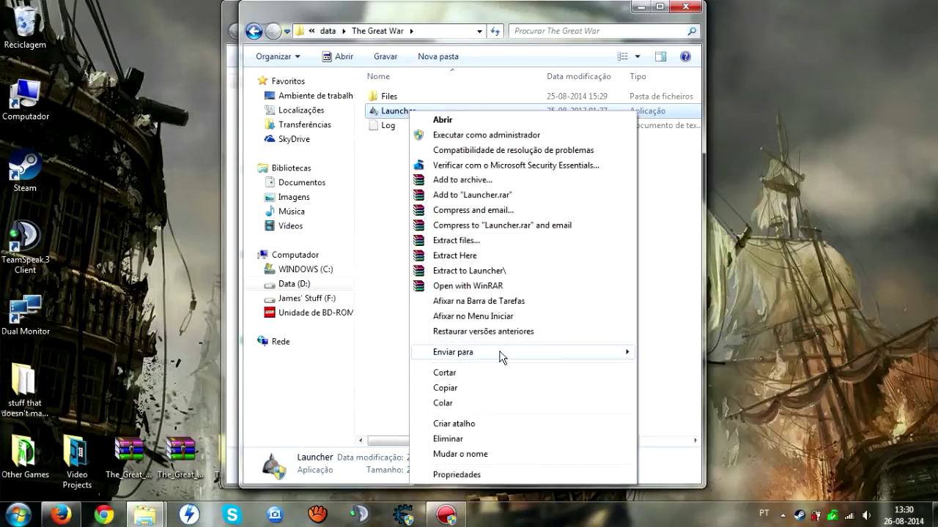
{"action": "mouse_move", "coordinate": [502, 353]}
{"action": "left_click", "coordinate": [666, 351]}
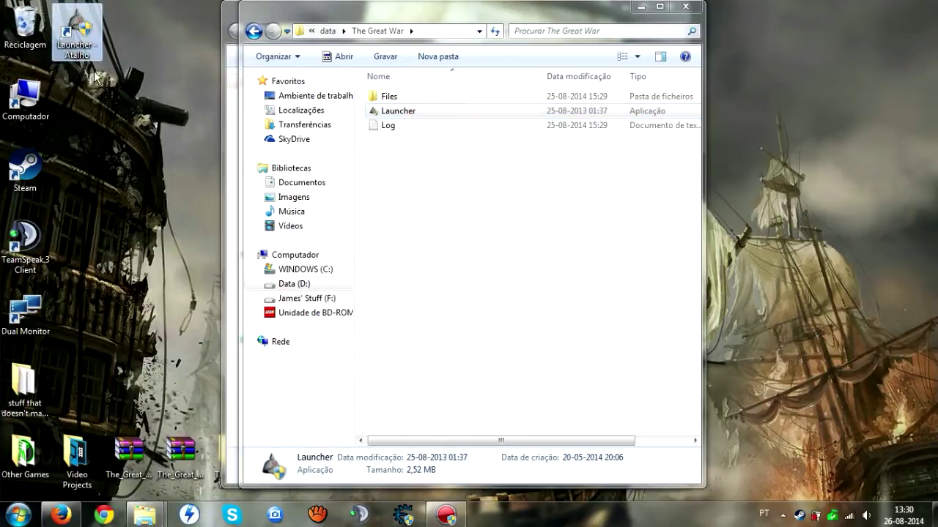
Return to the napoleon total war folder, minimise its window and close The Great War 5.1 folder
{"action": "left_click", "coordinate": [254, 31]}
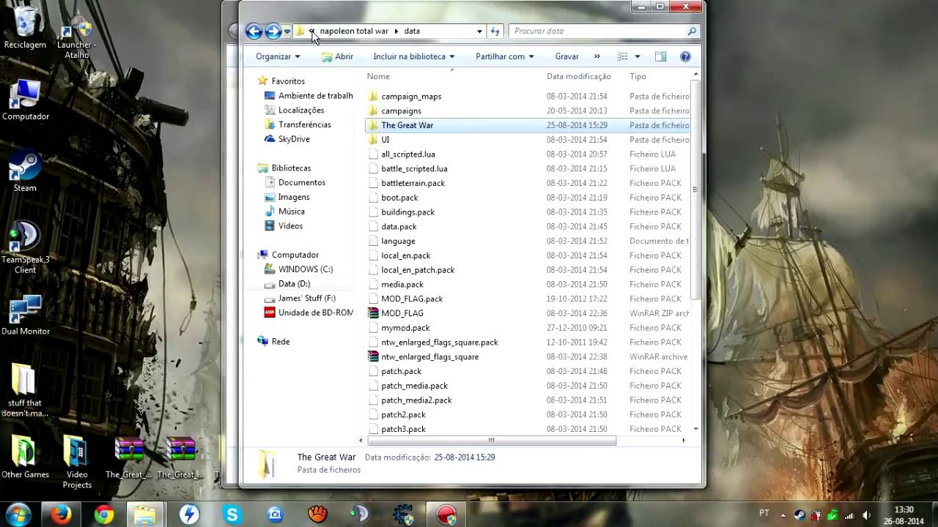
{"action": "left_click", "coordinate": [246, 27]}
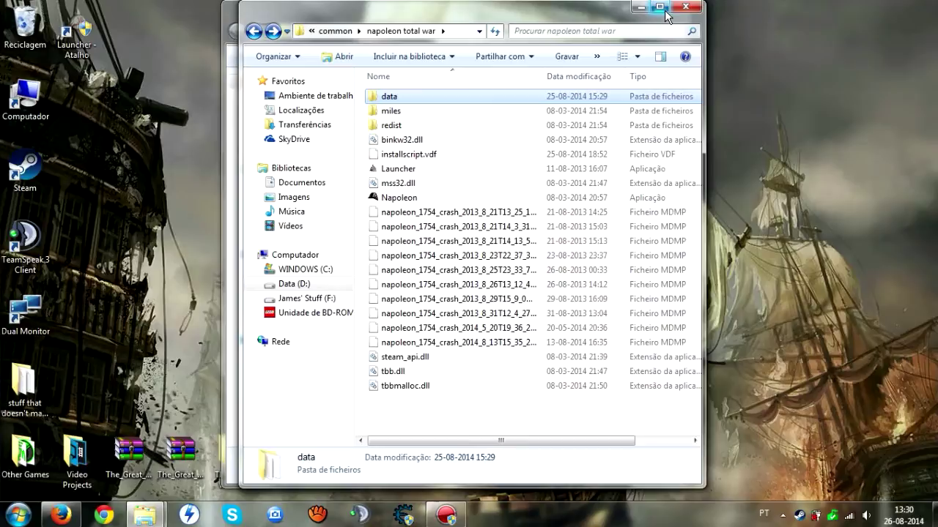
{"action": "left_click", "coordinate": [639, 9]}
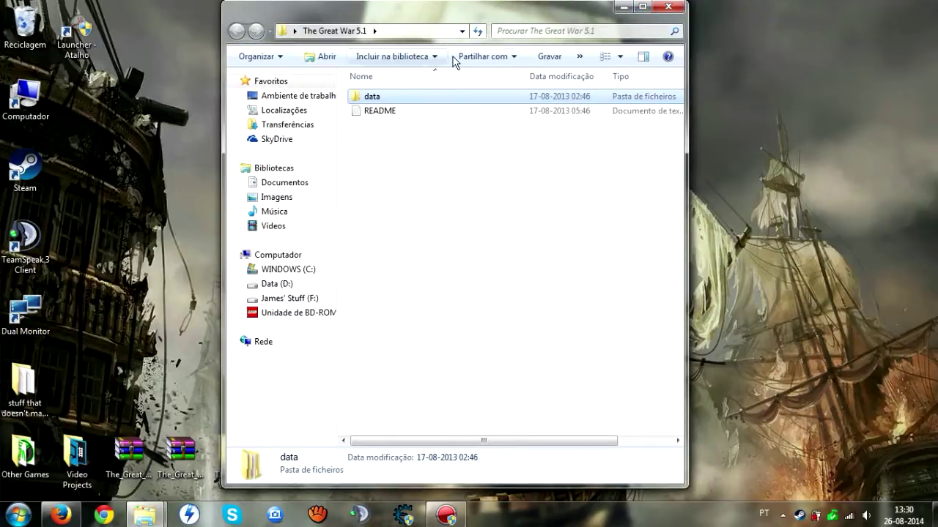
{"action": "left_click", "coordinate": [670, 8]}
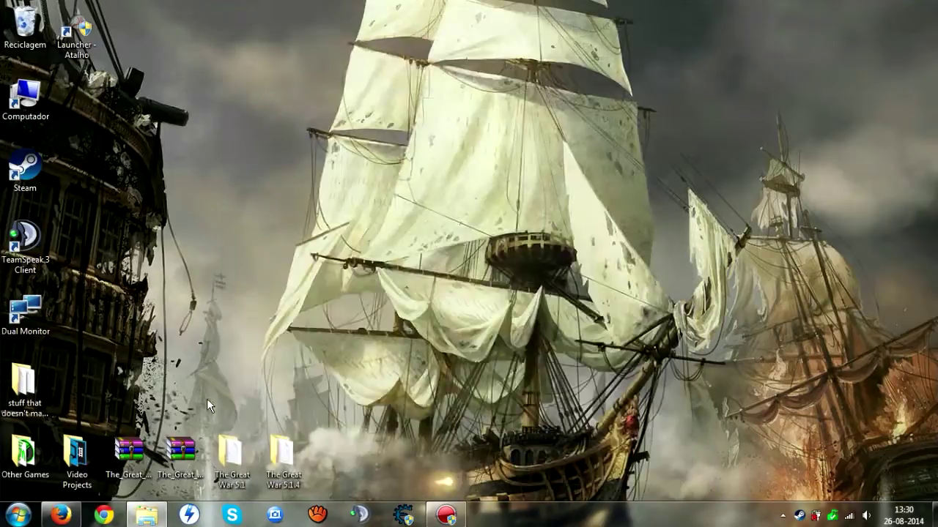
Copy the data folder of The Great War 5.1.4 and check the napoleon total war folder as its destination
{"action": "double_click", "coordinate": [298, 451]}
{"action": "right_click", "coordinate": [386, 98]}
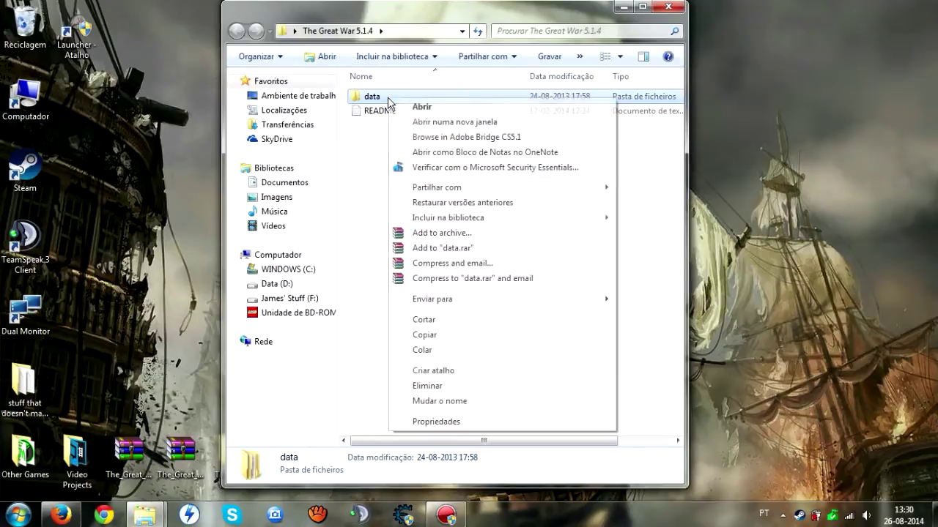
{"action": "left_click", "coordinate": [448, 334]}
{"action": "mouse_move", "coordinate": [144, 515]}
{"action": "left_click", "coordinate": [110, 447]}
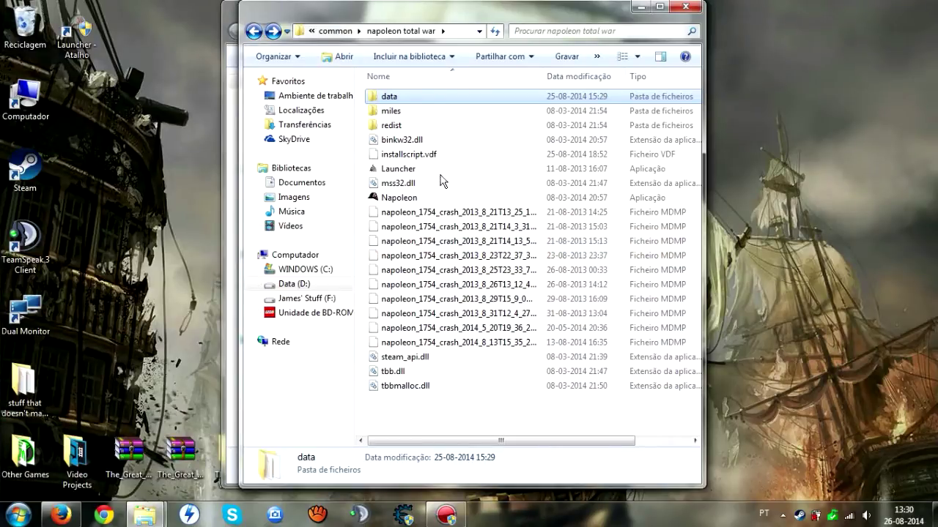
{"action": "left_click", "coordinate": [640, 6]}
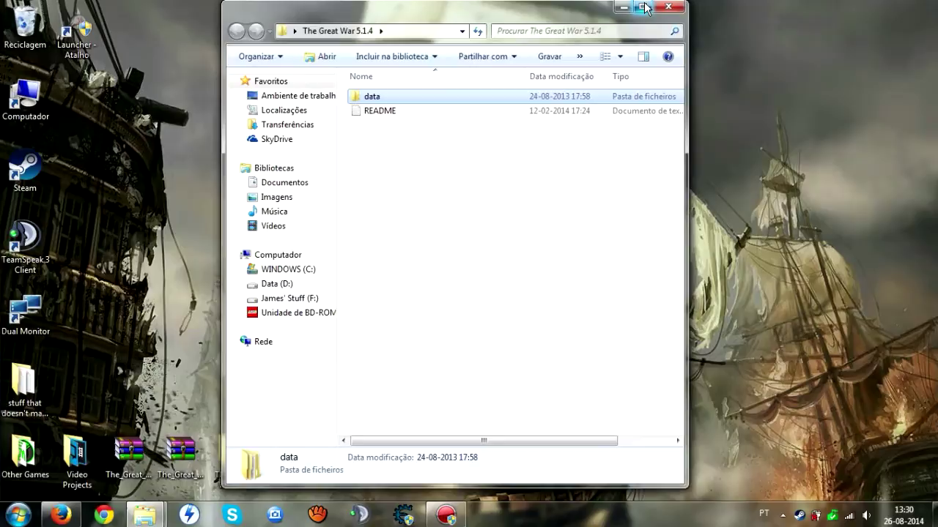
Examine the Launcher in The Great War 5.1.4's data\The Great War folder, and clear the folder windows off the desktop
{"action": "double_click", "coordinate": [398, 98]}
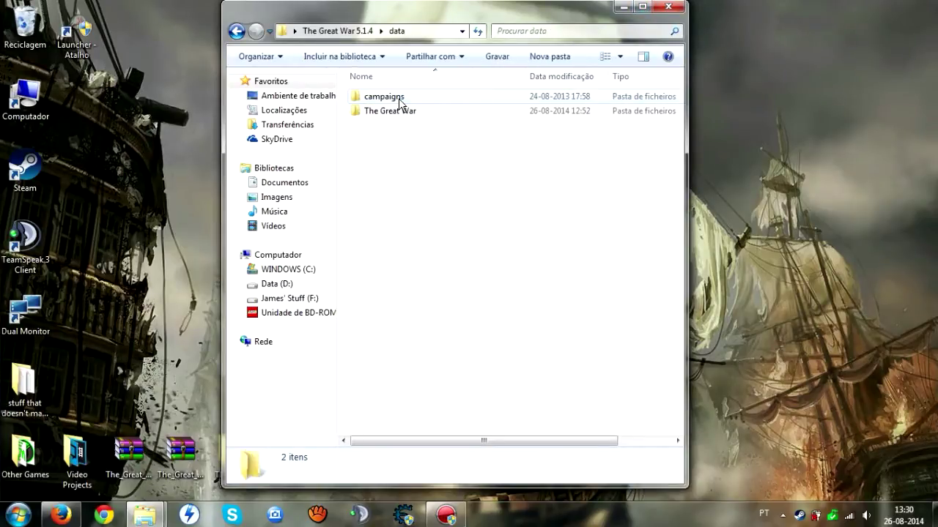
{"action": "double_click", "coordinate": [399, 110]}
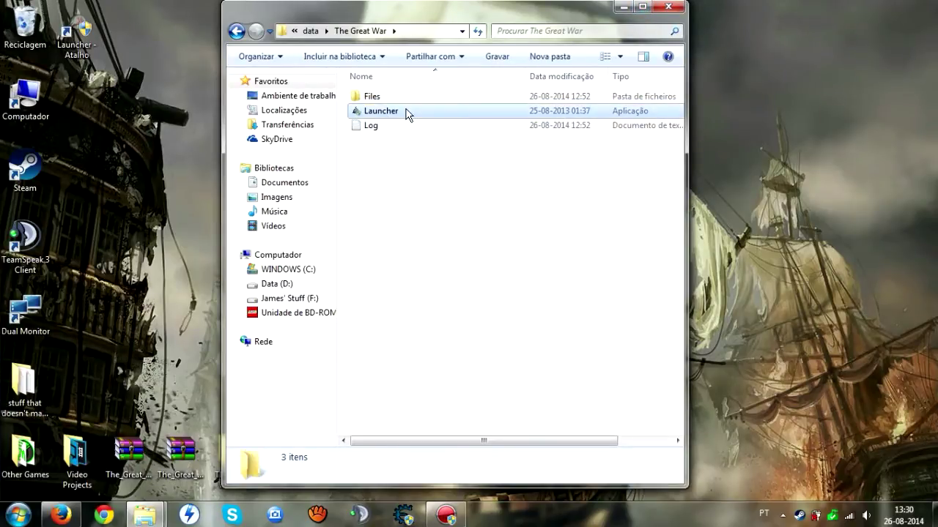
{"action": "left_click", "coordinate": [408, 112]}
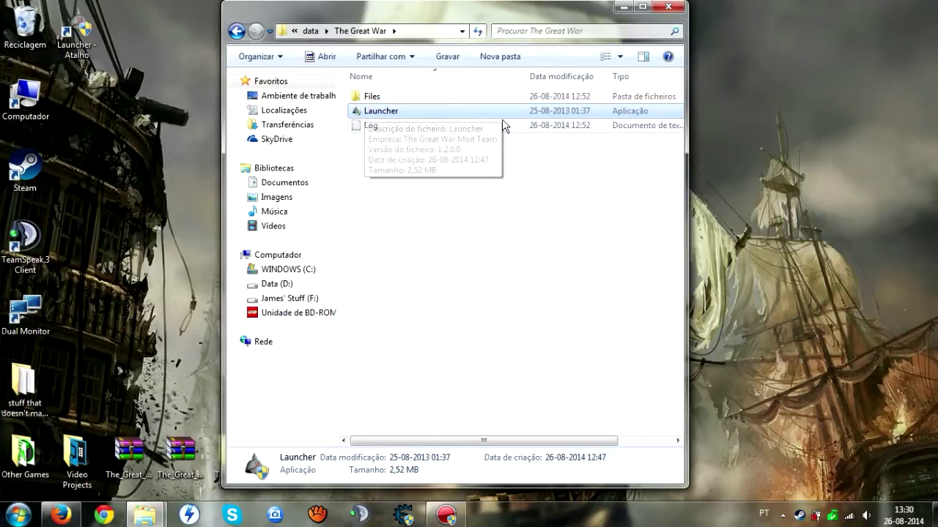
{"action": "left_click", "coordinate": [667, 6]}
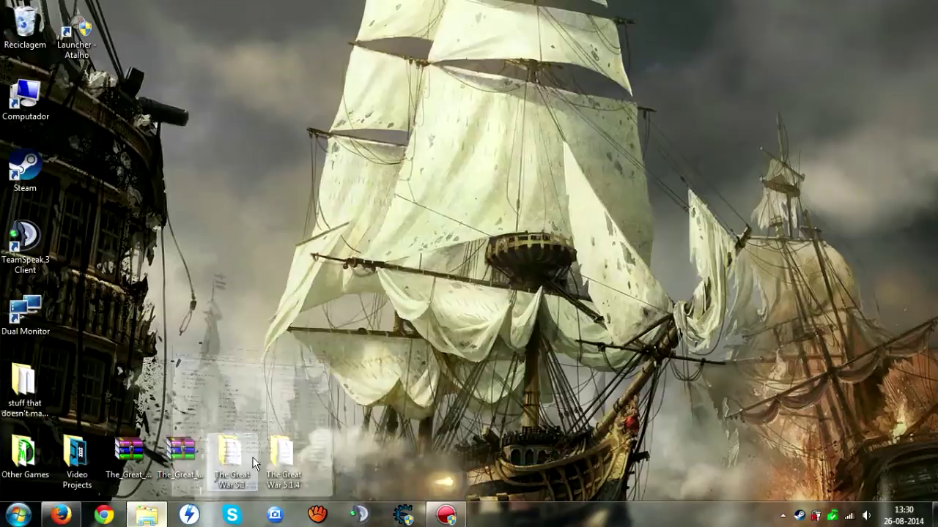
{"action": "left_click", "coordinate": [147, 514]}
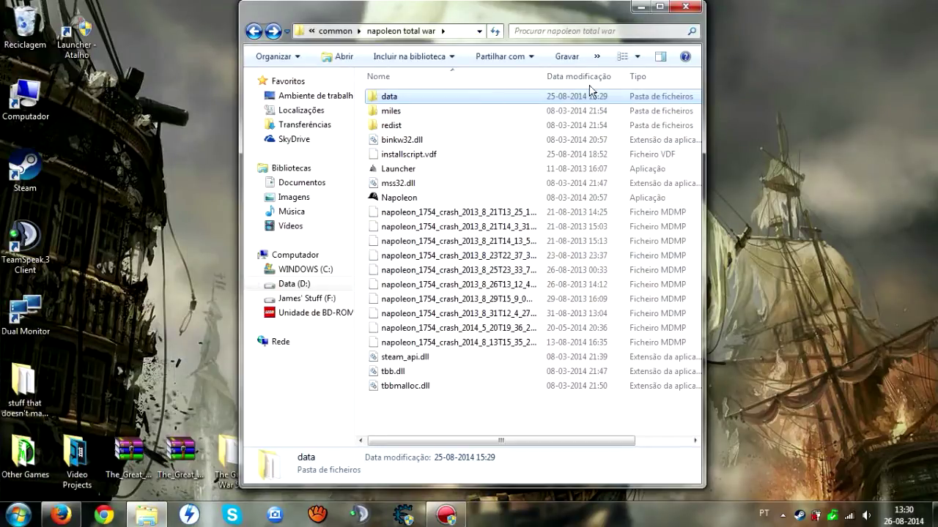
{"action": "left_click", "coordinate": [641, 7]}
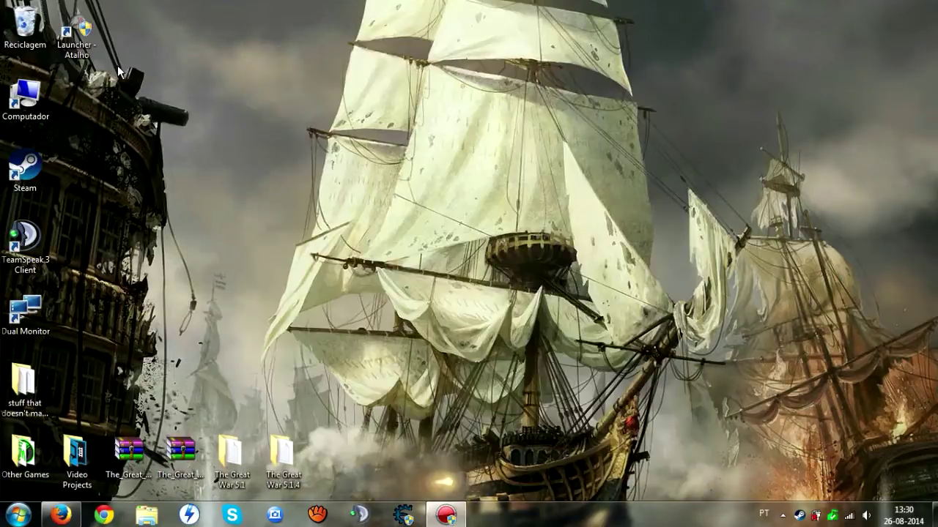
Start the mod launcher from its desktop shortcut and read the Multiplayer Campaign Setup instructions
{"action": "double_click", "coordinate": [82, 29]}
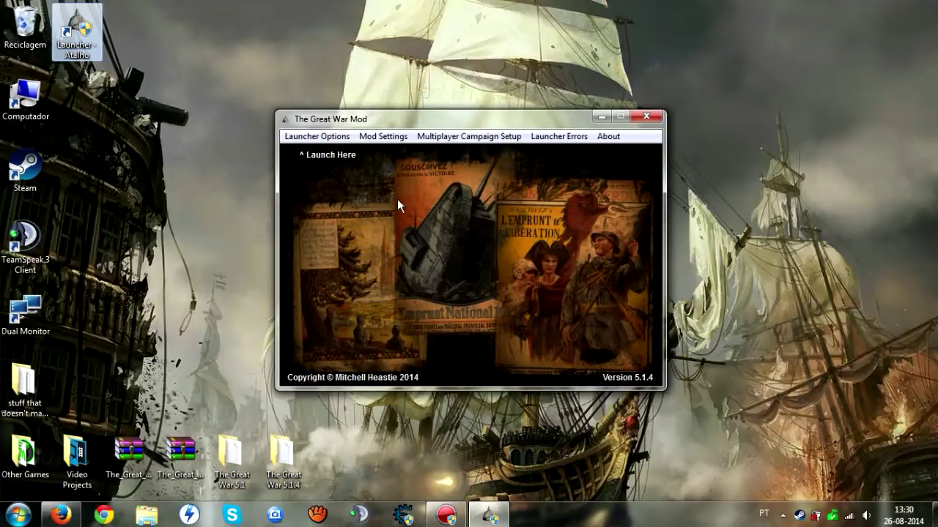
{"action": "left_click", "coordinate": [469, 136]}
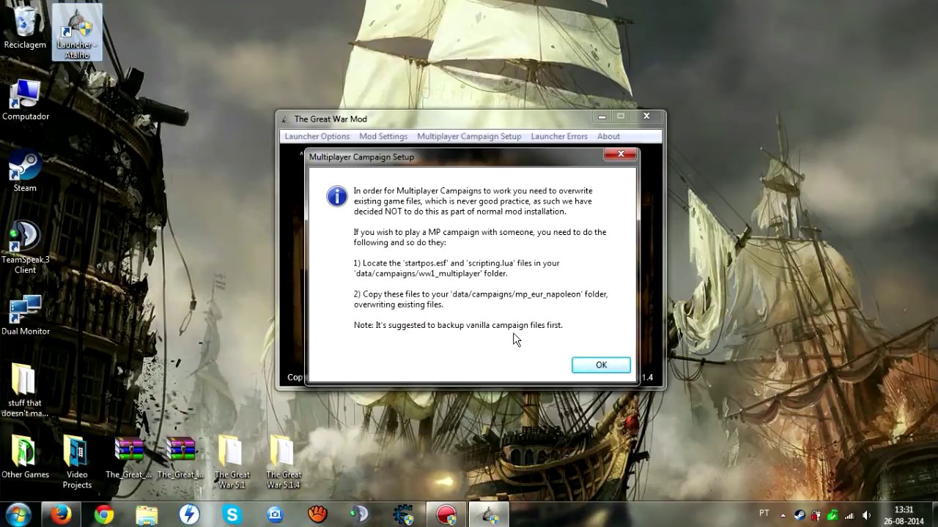
{"action": "left_click", "coordinate": [600, 366]}
Set the mod's Unit Scales to Normal and accept the mod settings
{"action": "left_click", "coordinate": [384, 137]}
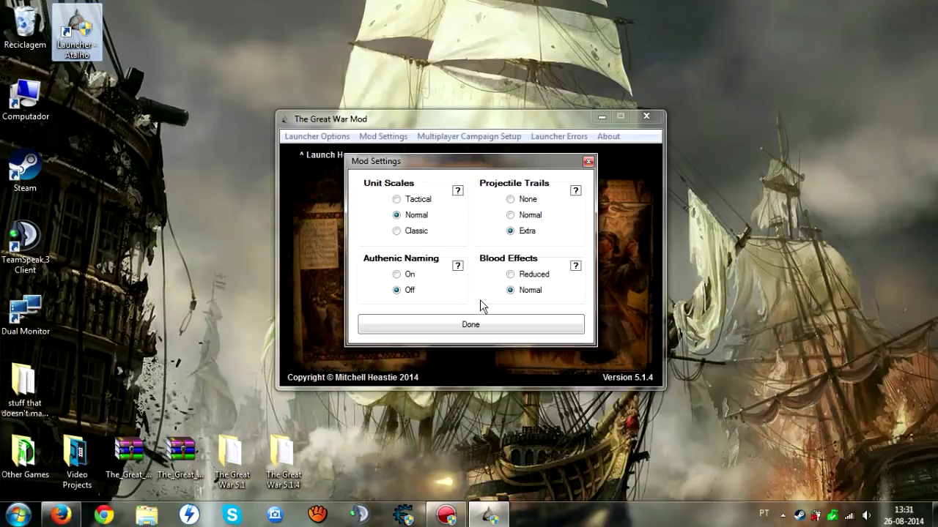
{"action": "left_click", "coordinate": [396, 215]}
{"action": "left_click", "coordinate": [470, 322]}
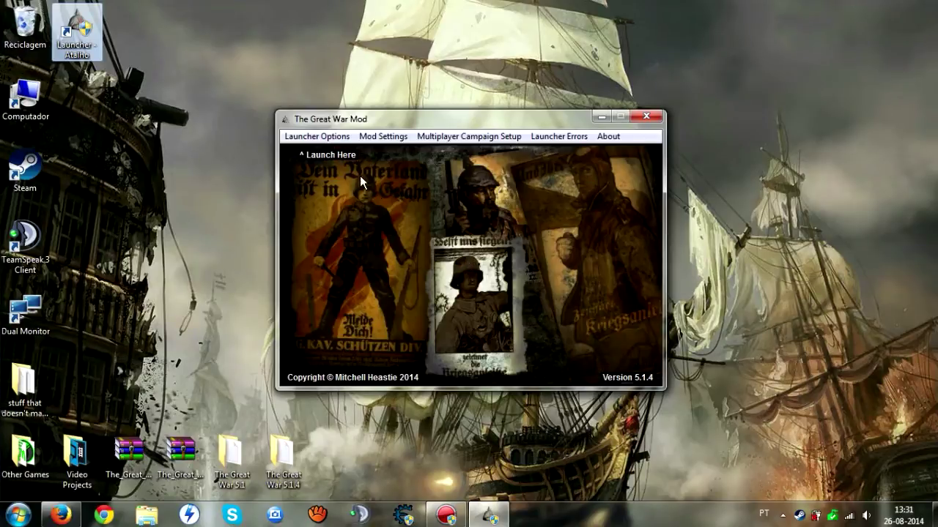
Look over the launch options of The Great War Mod launcher and close the launcher
{"action": "left_click", "coordinate": [309, 136]}
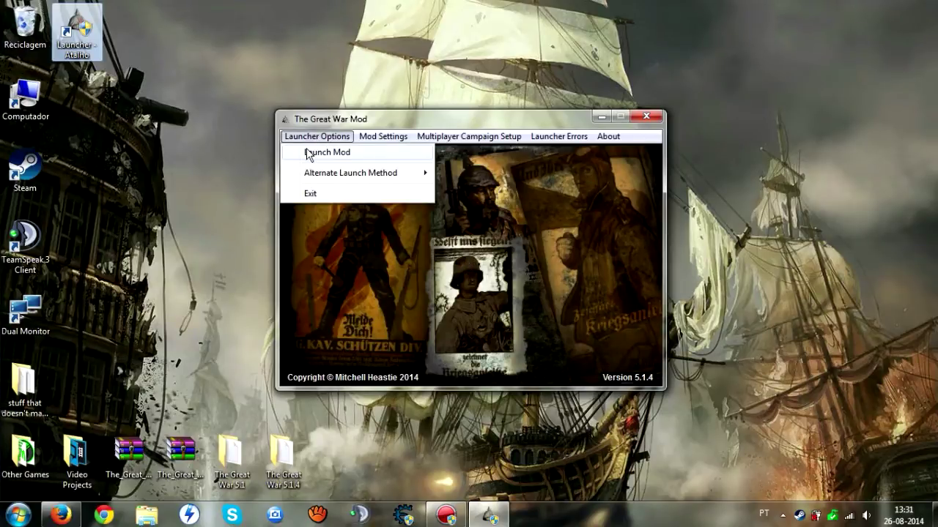
{"action": "left_click", "coordinate": [520, 253]}
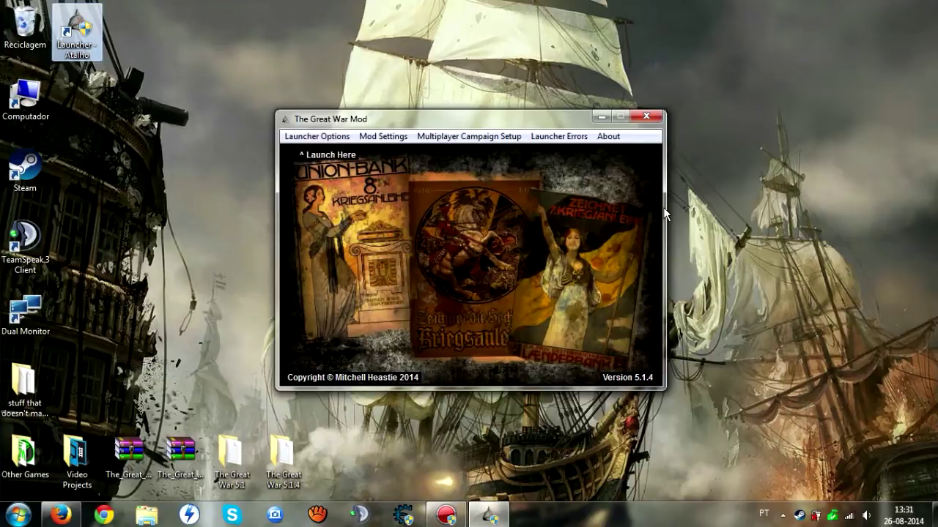
{"action": "left_click", "coordinate": [662, 111]}
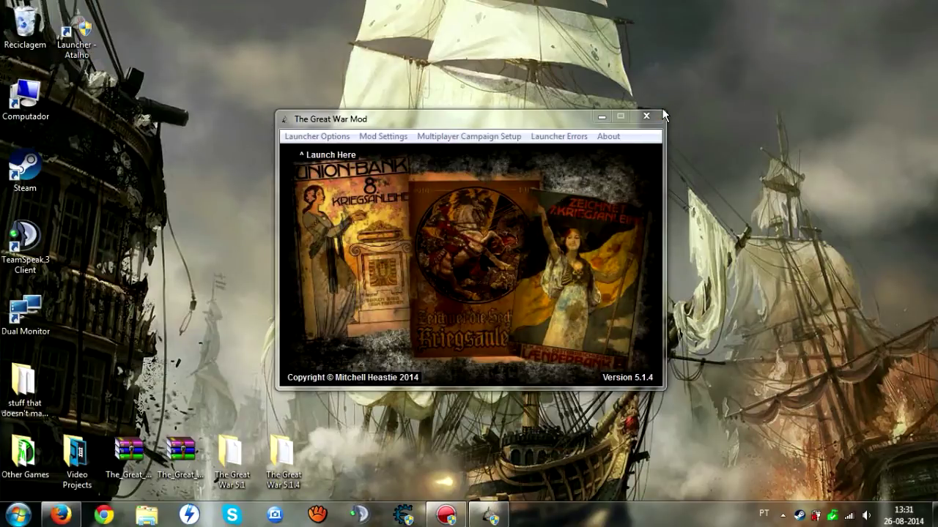
{"action": "left_click", "coordinate": [646, 116]}
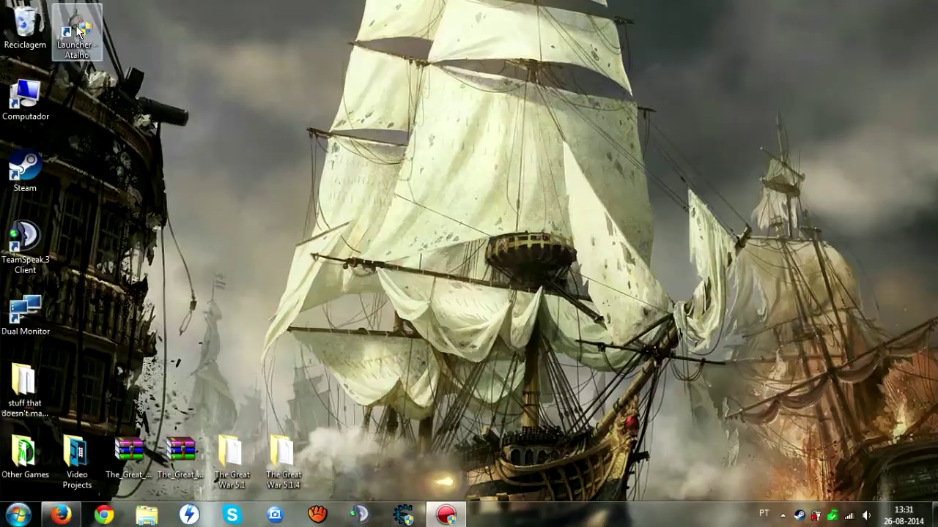